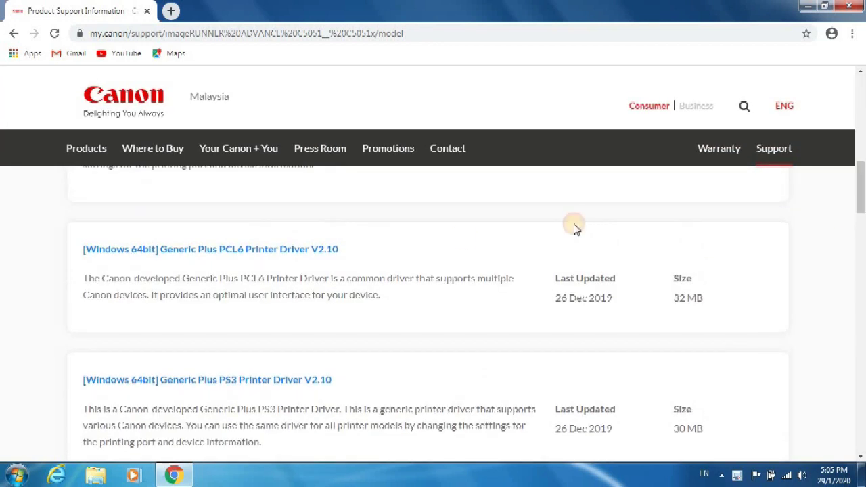
- Download the [Windows 64bit] Generic Plus PCL6 Printer Driver V2.10 from the Canon support page
drag(344, 250, 304, 256)
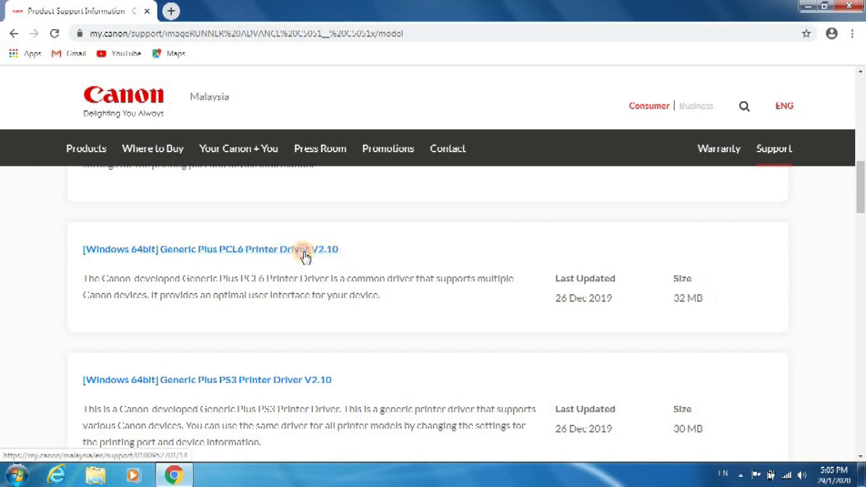
click(236, 255)
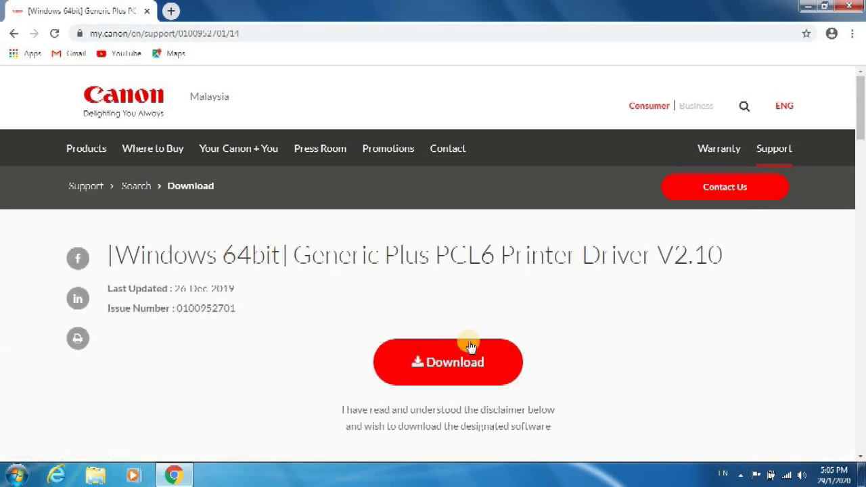
click(471, 345)
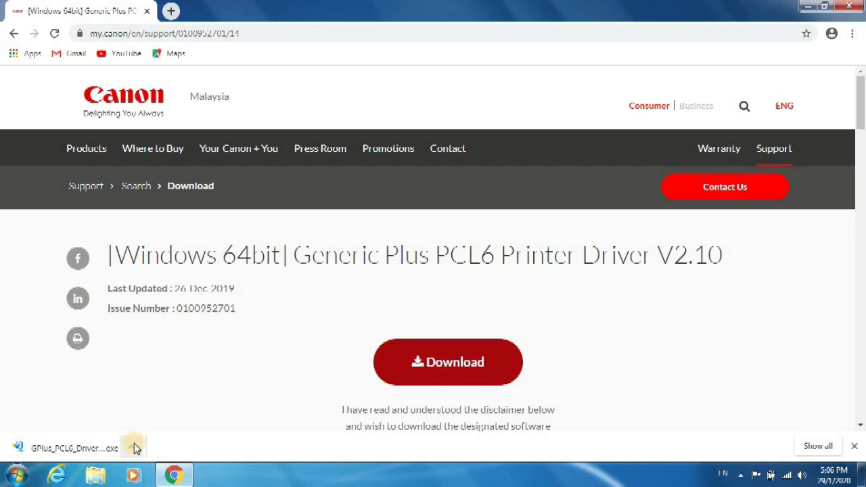
- Locate the downloaded GPlus_PCL6_Driver_V210_W64_00 application in its folder, run it to extract the files, and open the extracted folder
click(135, 448)
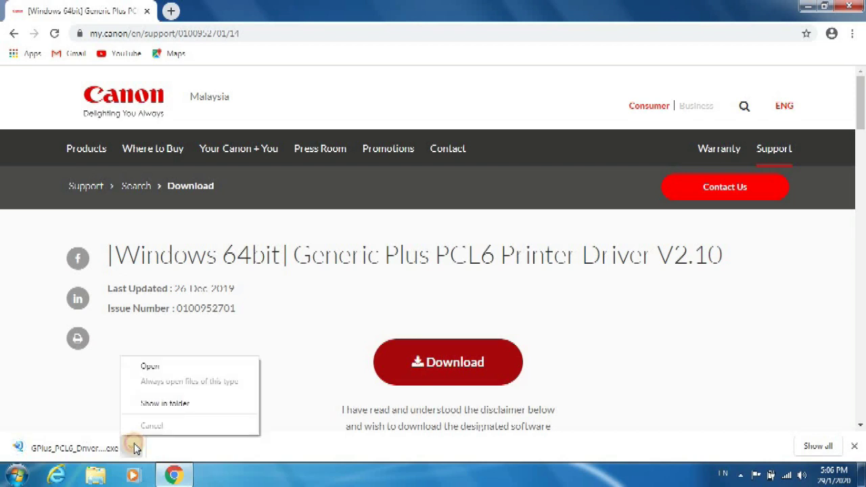
click(144, 405)
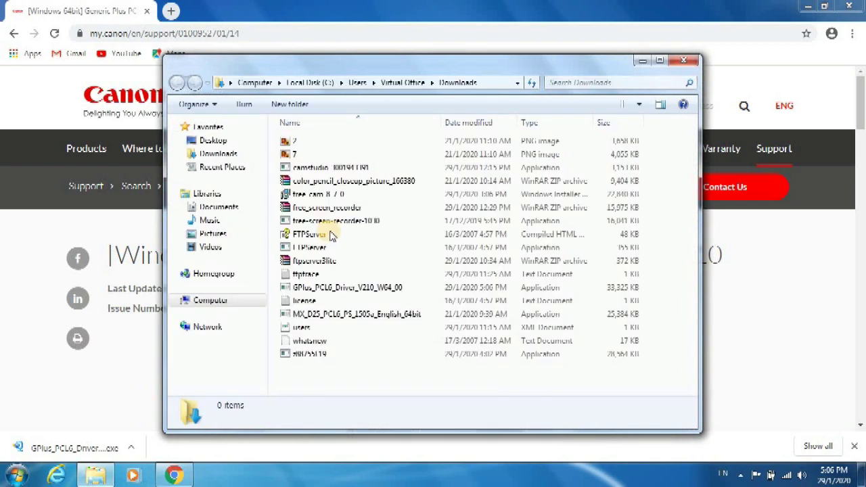
right_click(350, 292)
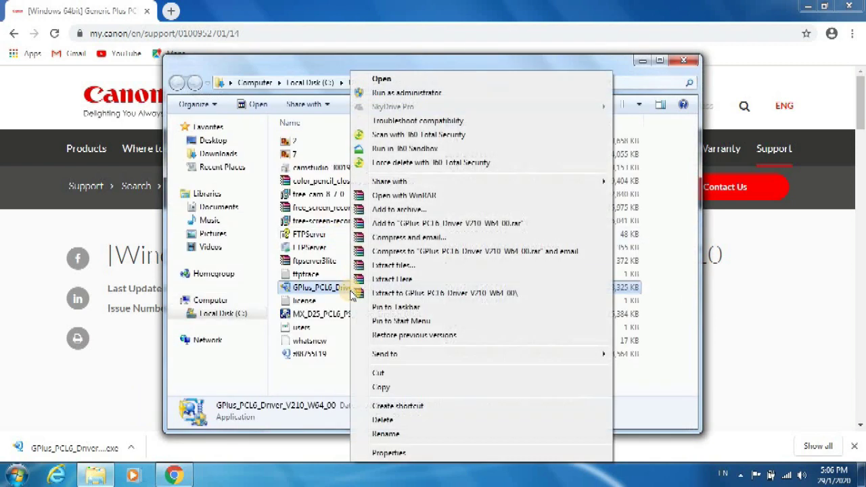
click(407, 79)
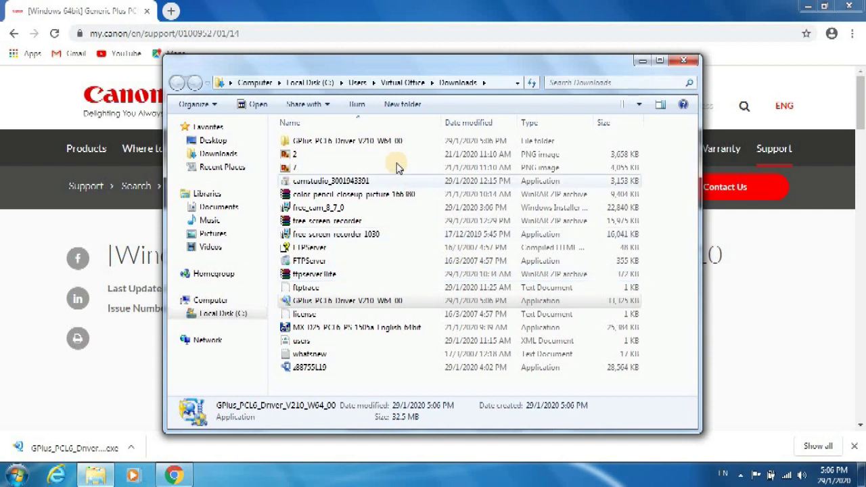
double_click(384, 142)
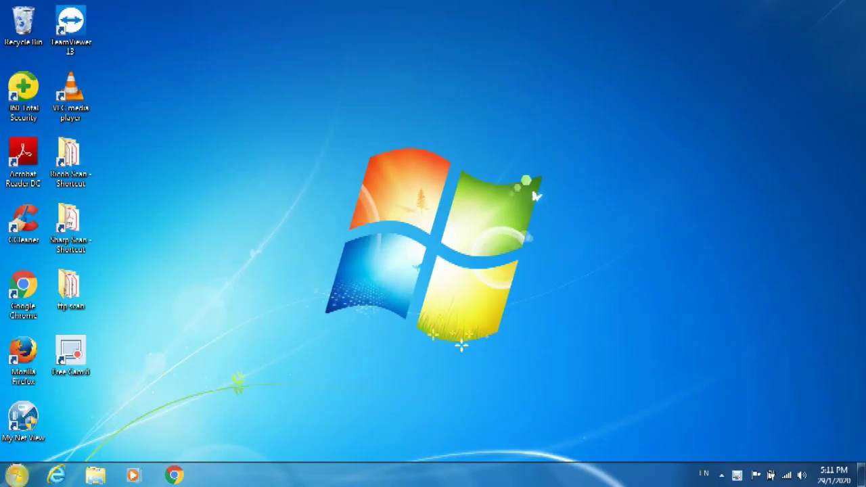
- In Devices and Printers, start adding an unlisted network printer using a TCP/IP address or hostname
click(16, 475)
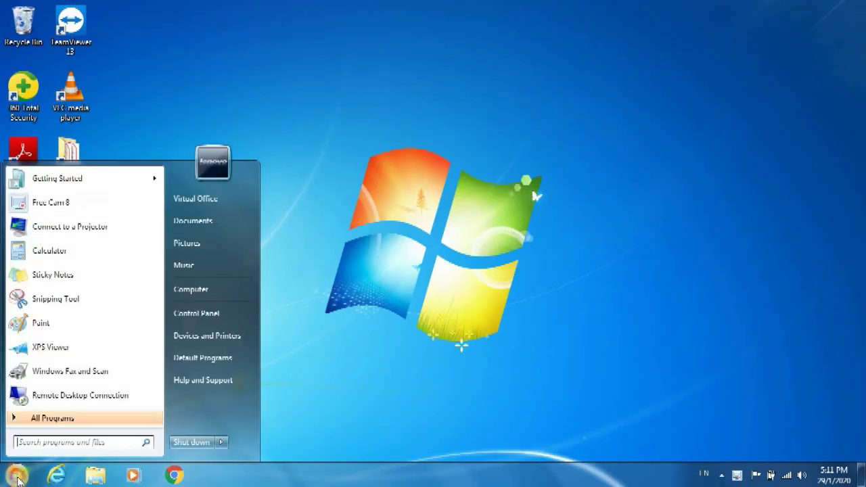
click(207, 335)
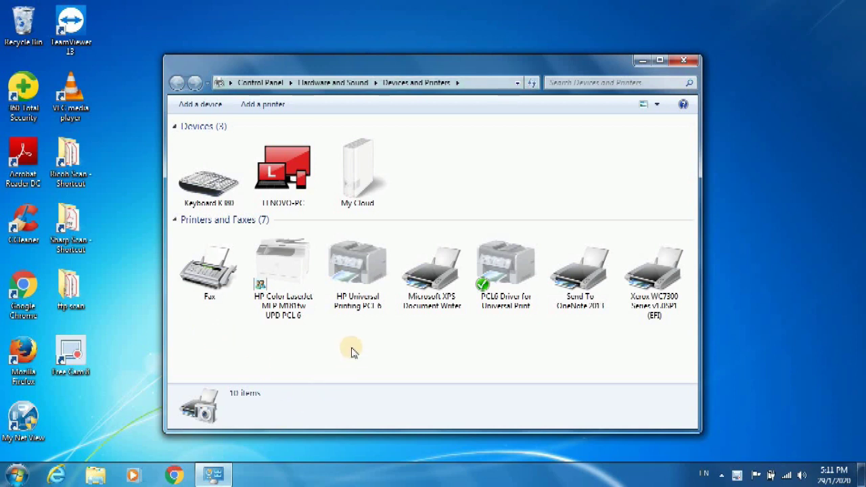
click(257, 108)
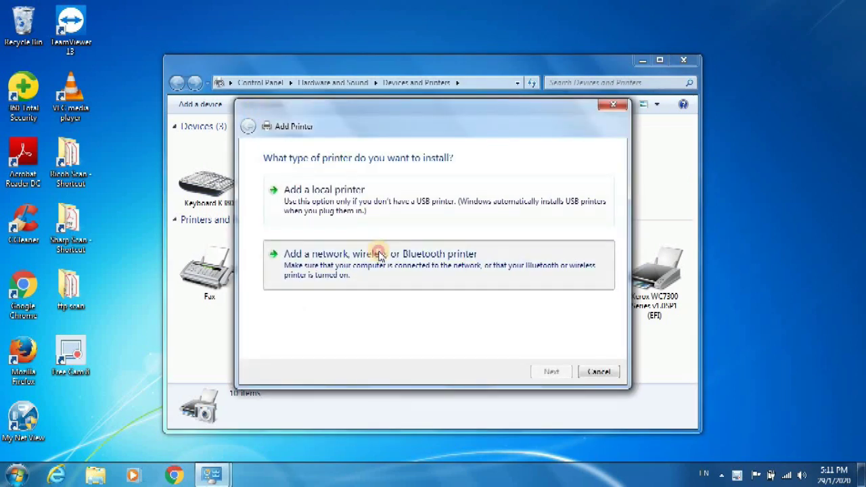
click(379, 255)
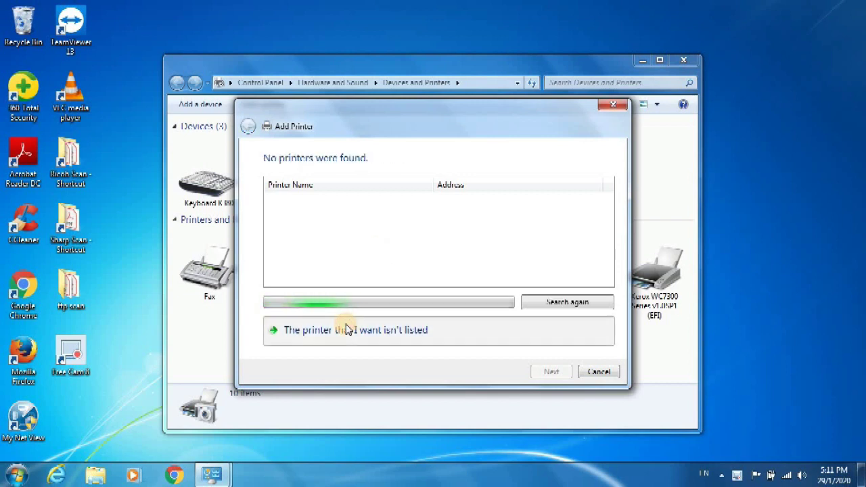
click(346, 329)
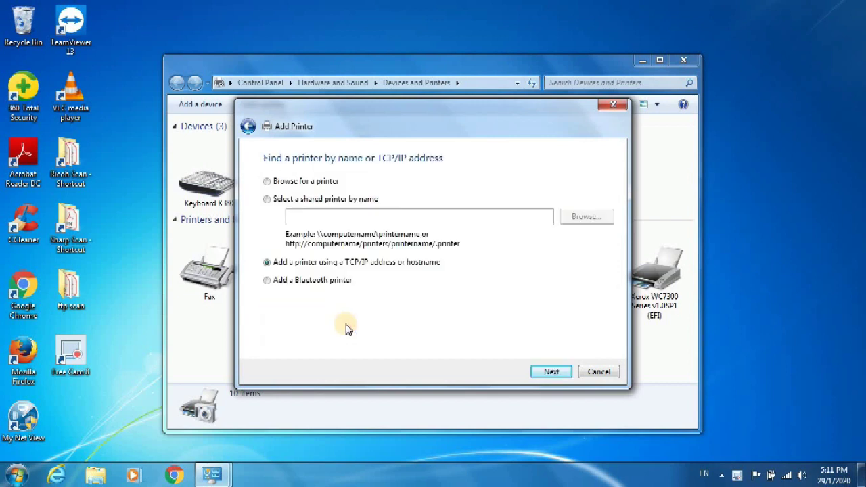
click(550, 369)
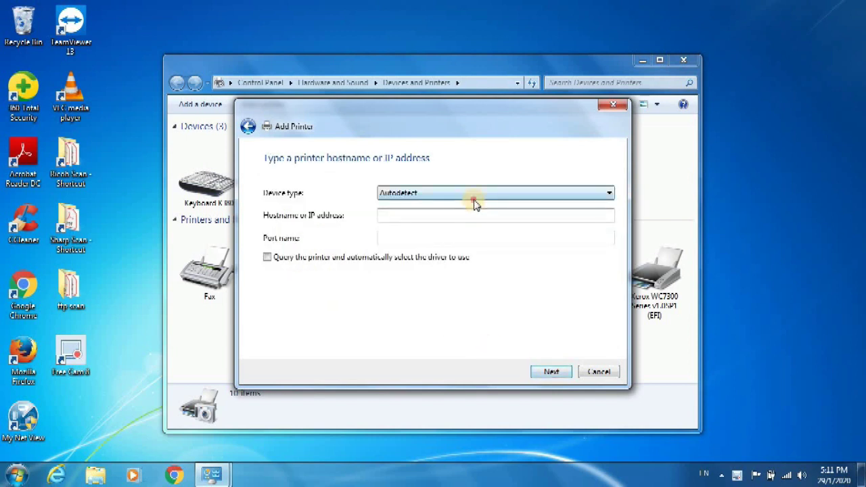
- Set the device type to TCP/IP Device and the printer's IP address to 192.168.1.178, and continue to driver installation
click(474, 196)
click(470, 214)
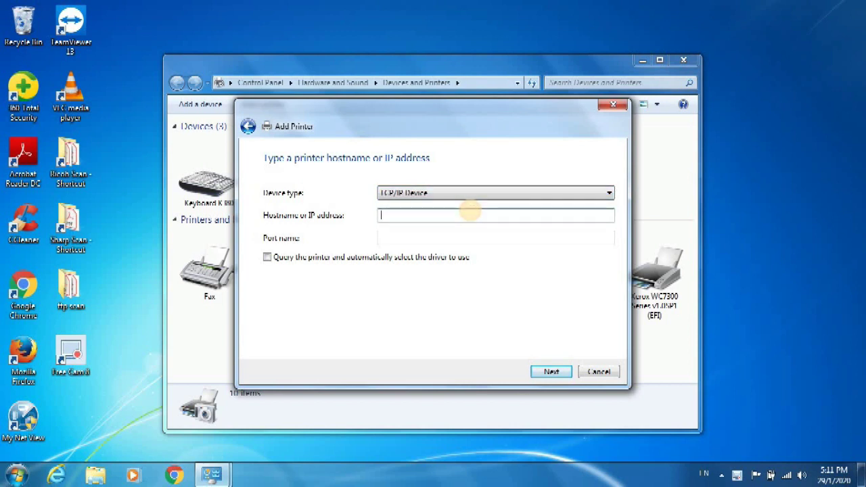
text(192.168.1.178)
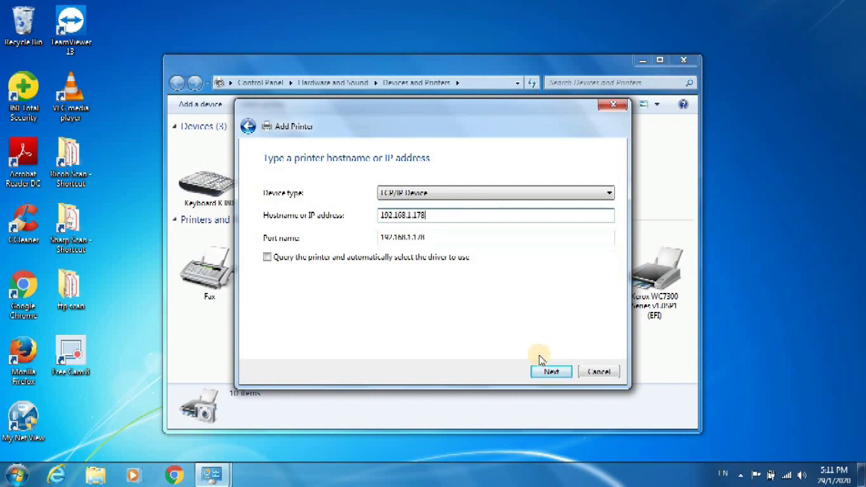
click(551, 372)
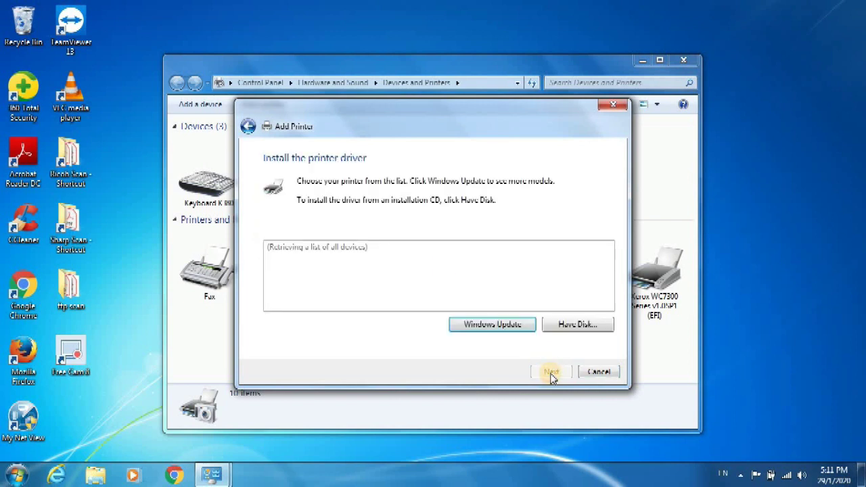
- Choose to install the driver from disk and browse to the Downloads folder of the Virtual Office user on drive C
click(569, 324)
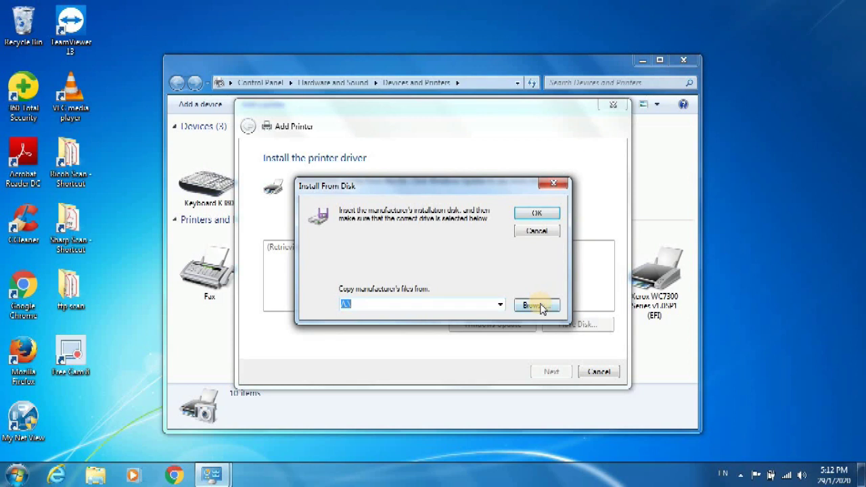
click(539, 306)
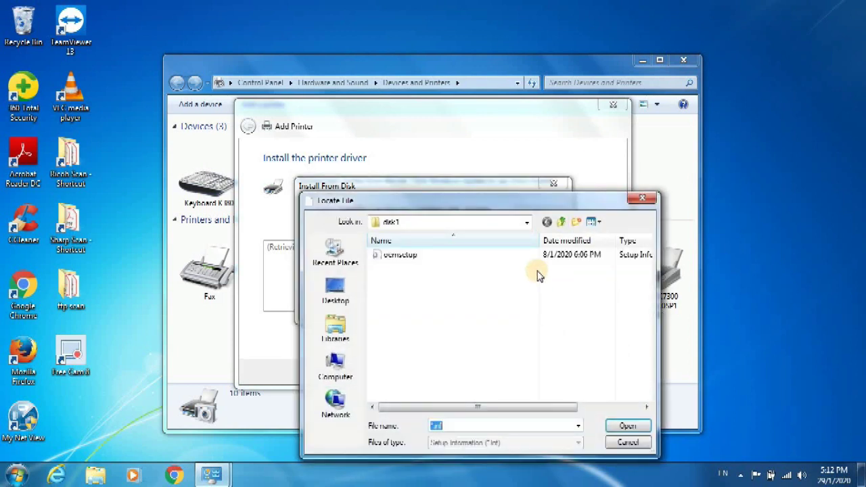
click(561, 227)
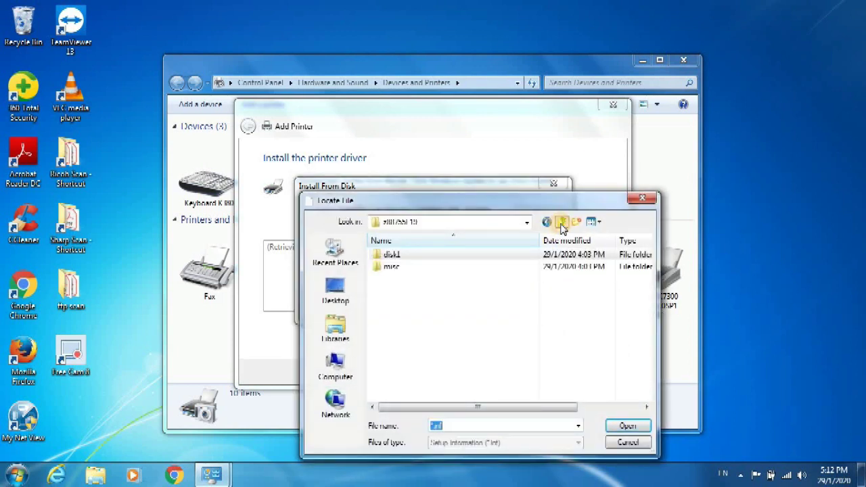
click(561, 224)
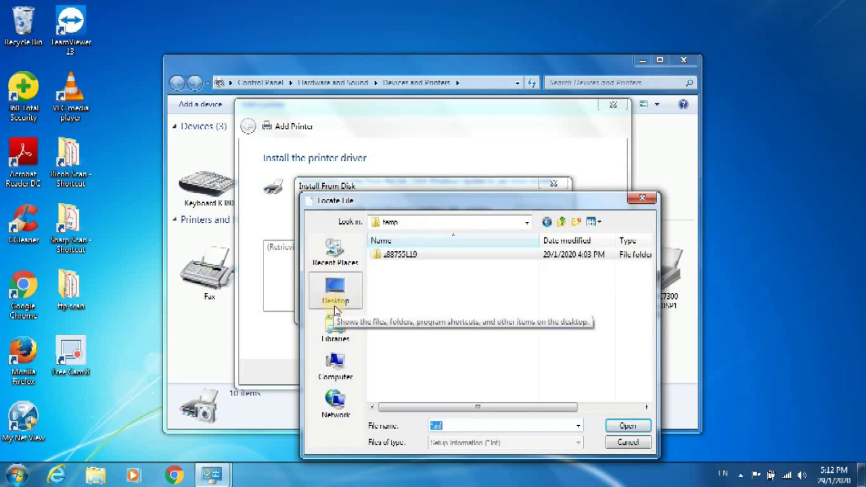
click(337, 363)
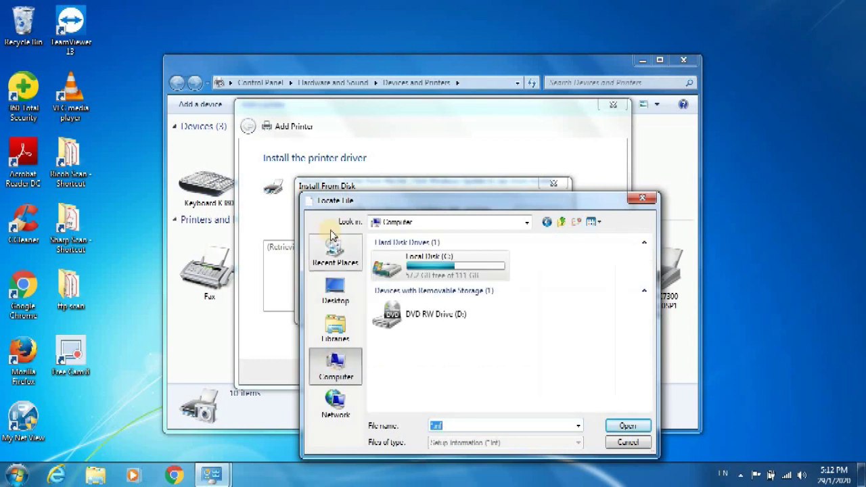
double_click(409, 283)
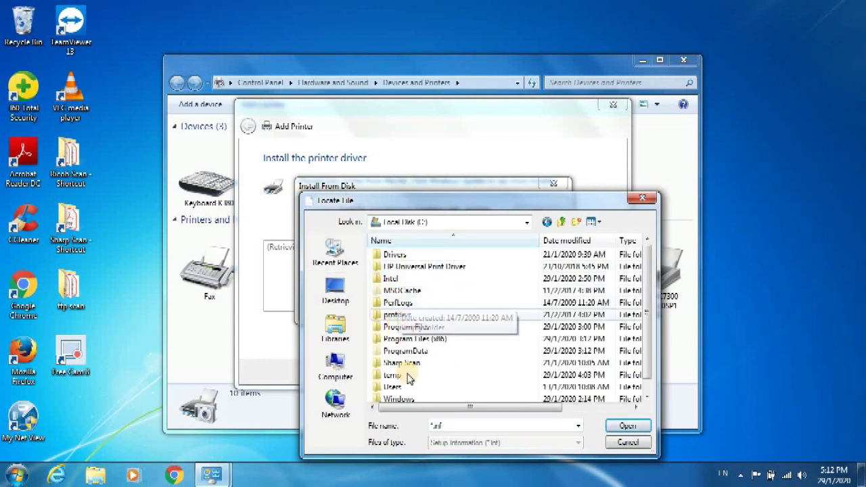
double_click(407, 389)
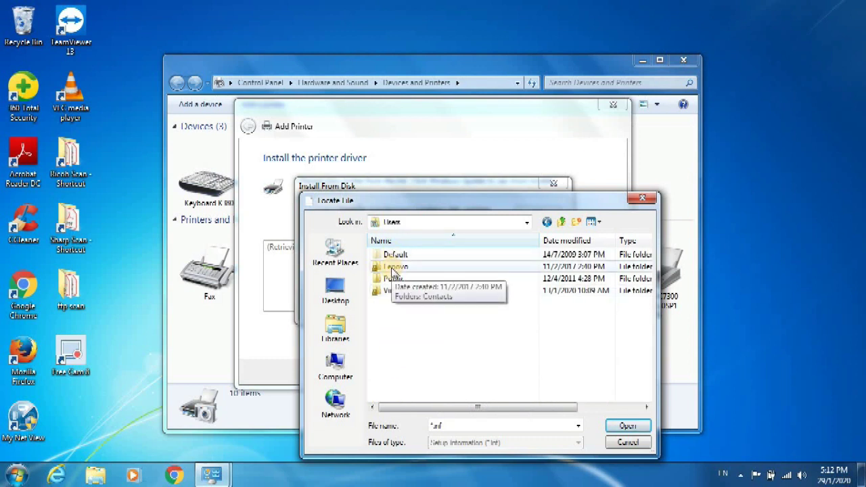
double_click(393, 268)
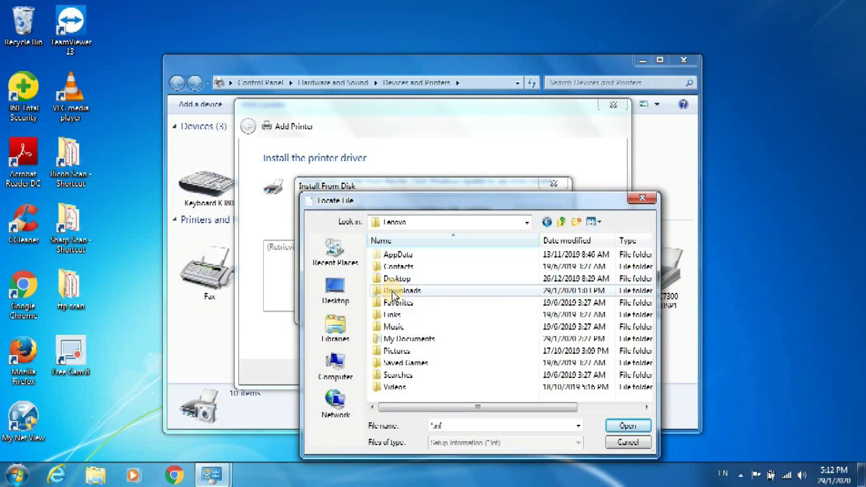
click(561, 222)
double_click(406, 291)
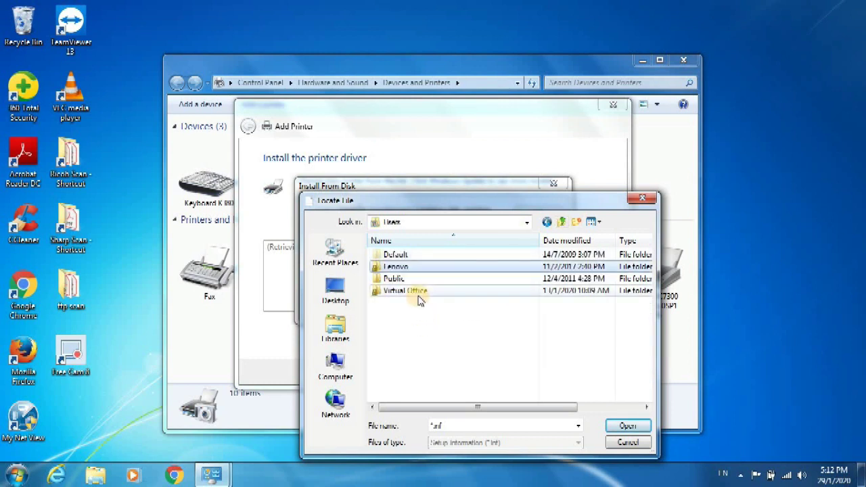
double_click(417, 296)
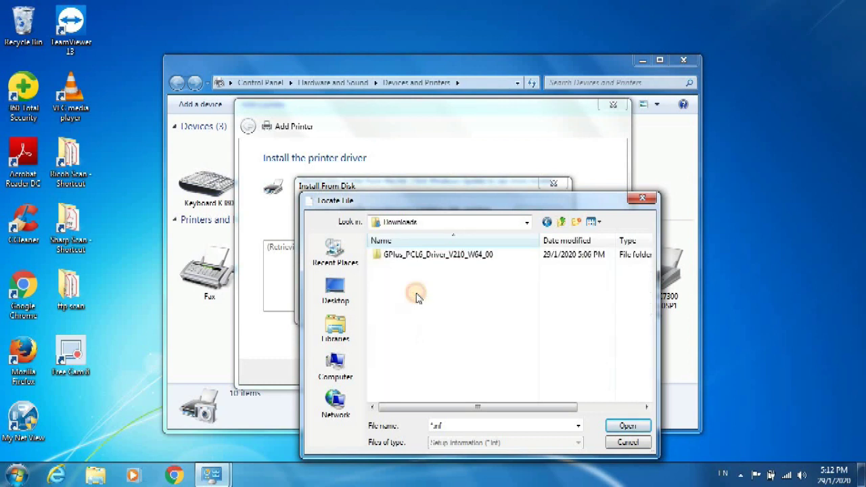
- Load the Cnp60MA64 setup file from the Driver folder inside GPlus_PCL6_Driver_V210_W64_00 as the driver source
click(424, 264)
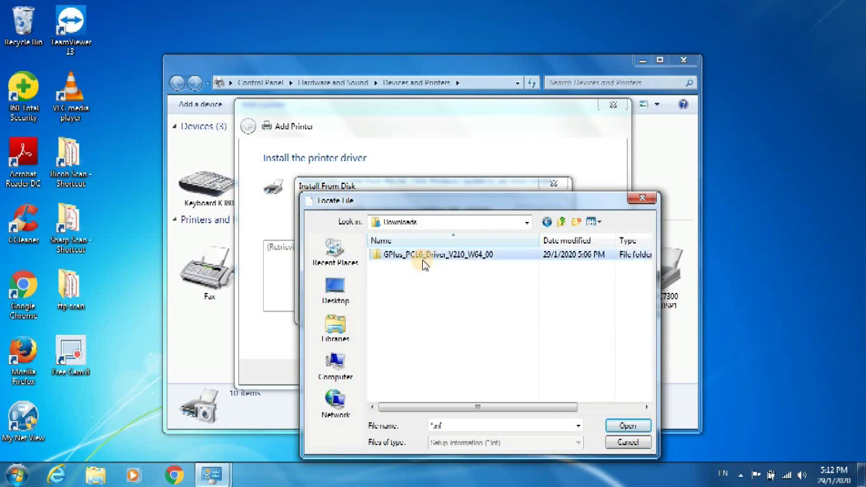
double_click(424, 264)
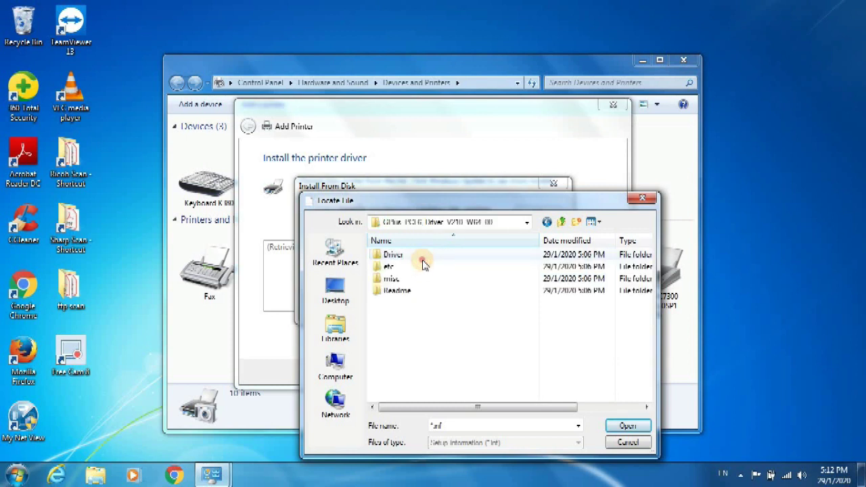
double_click(422, 261)
click(422, 261)
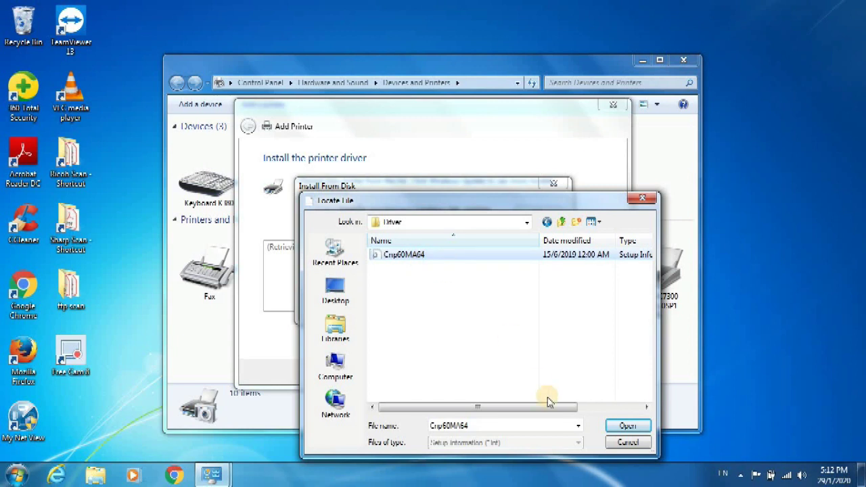
click(626, 426)
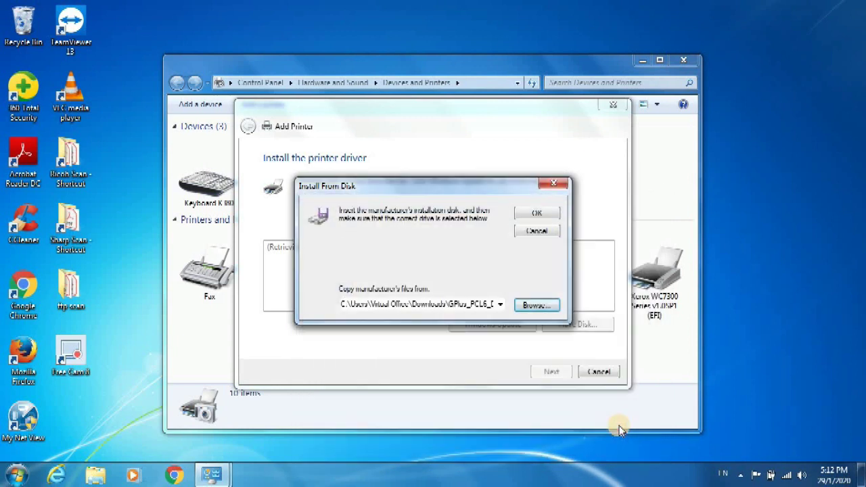
click(551, 215)
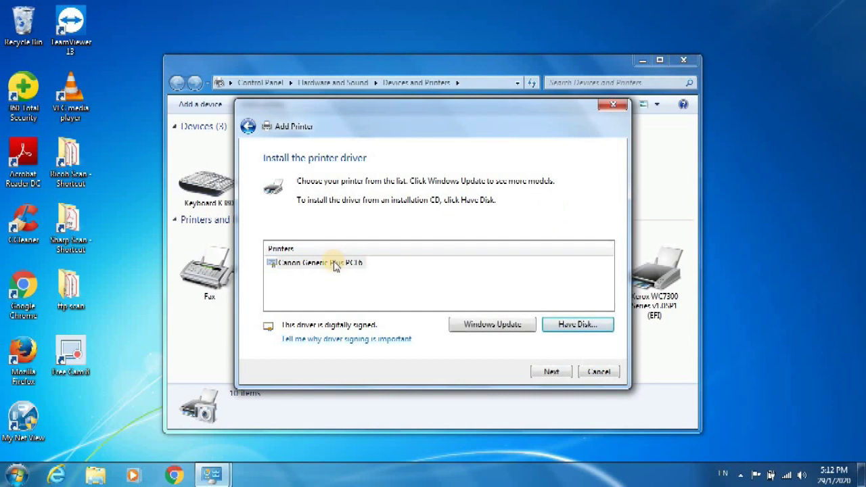
- Select the Canon Generic Plus PCL6 printer and keep using the currently installed driver
click(335, 264)
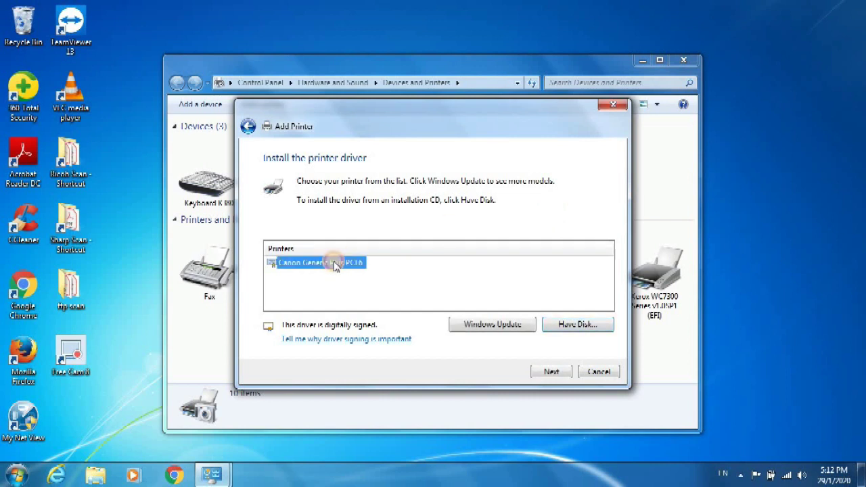
click(549, 372)
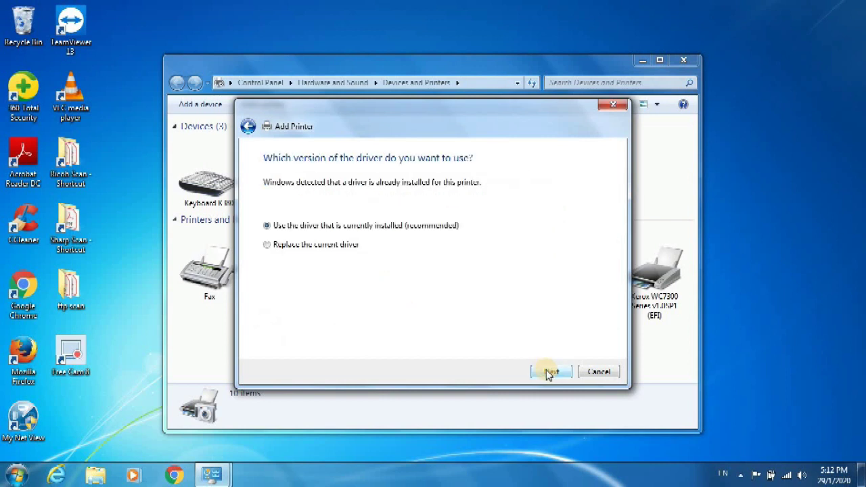
click(551, 372)
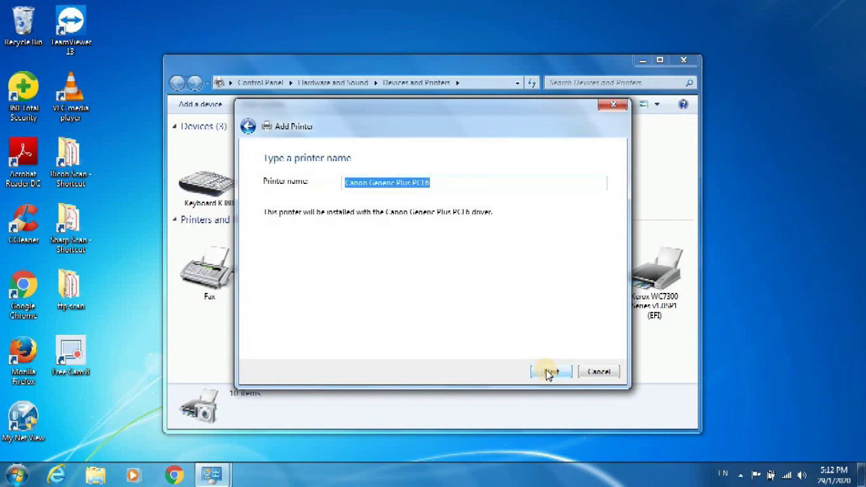
- Keep the suggested printer name, leave the printer unshared, and finish adding it as the default printer
click(549, 372)
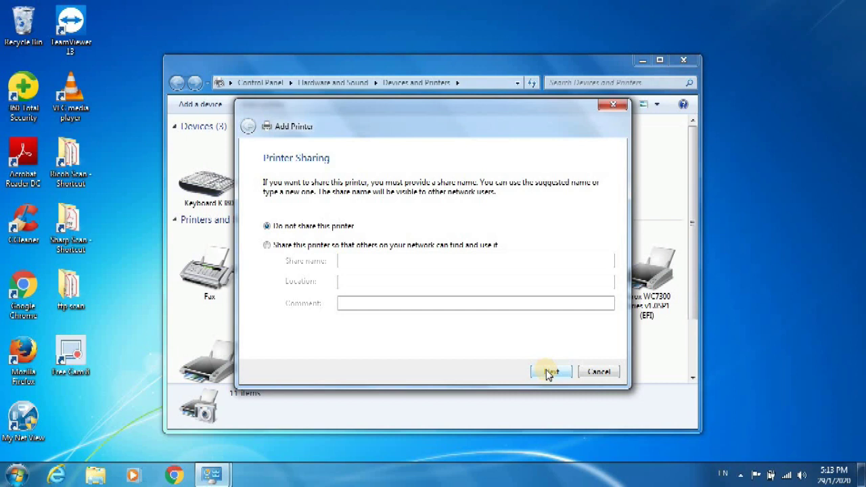
click(550, 372)
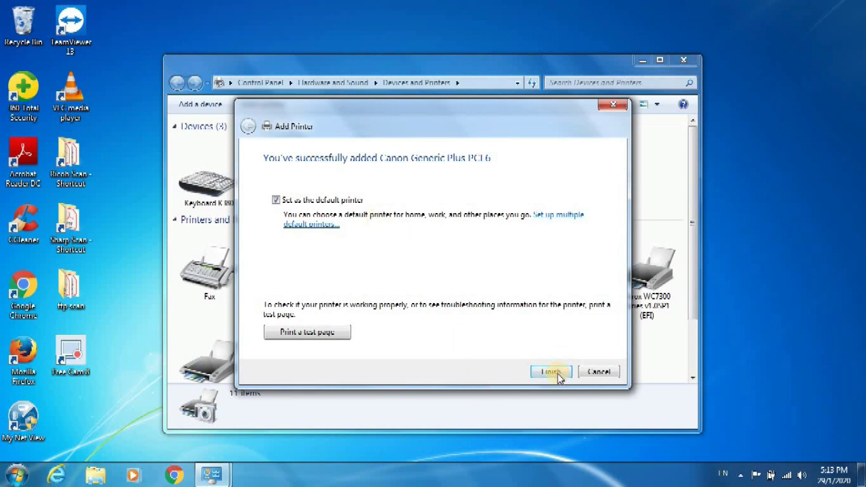
click(551, 372)
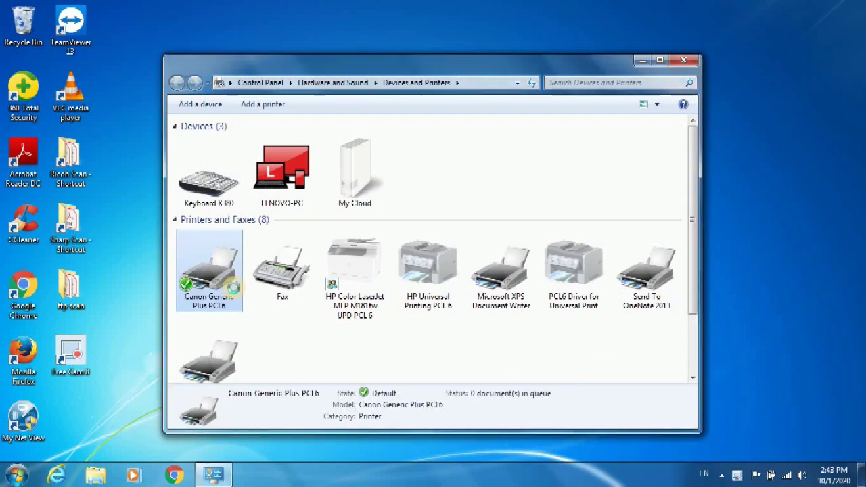
- Review the device settings in the Canon Generic Plus PCL6 printer's properties, and open its printing defaults
right_click(236, 289)
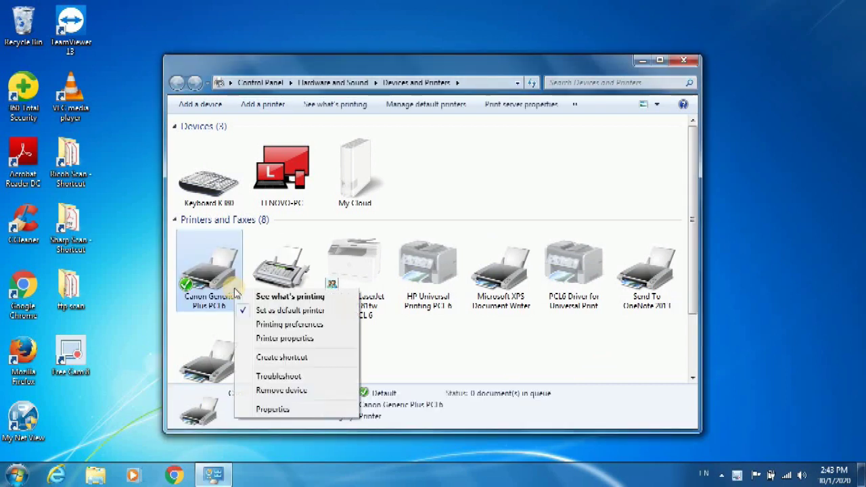
click(264, 338)
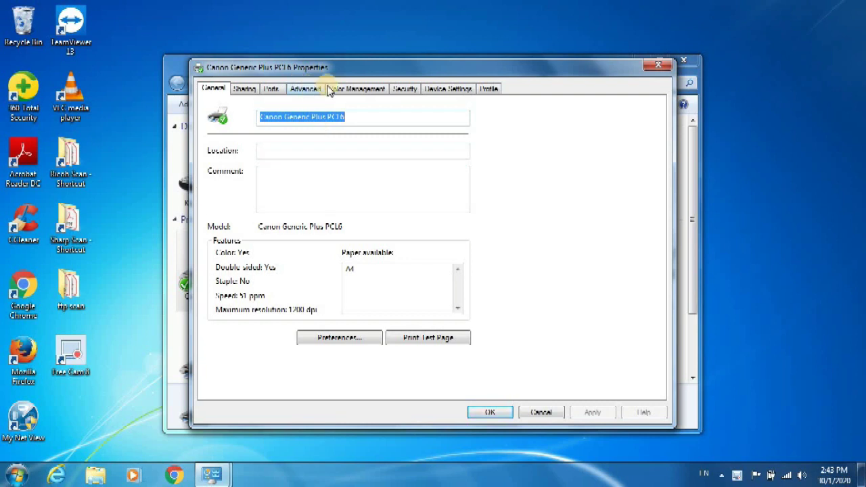
click(443, 90)
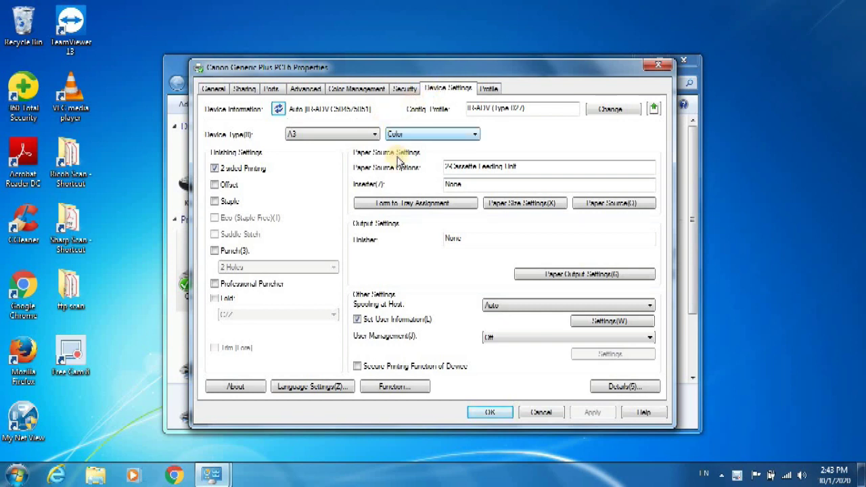
click(306, 91)
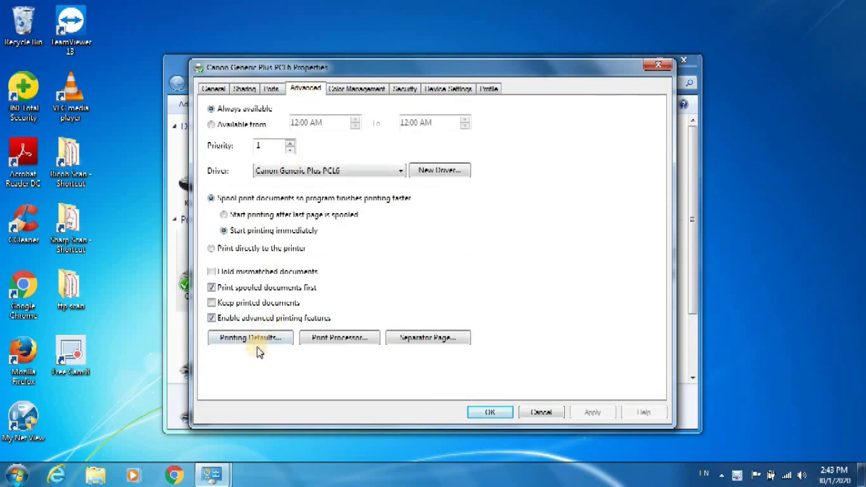
click(258, 345)
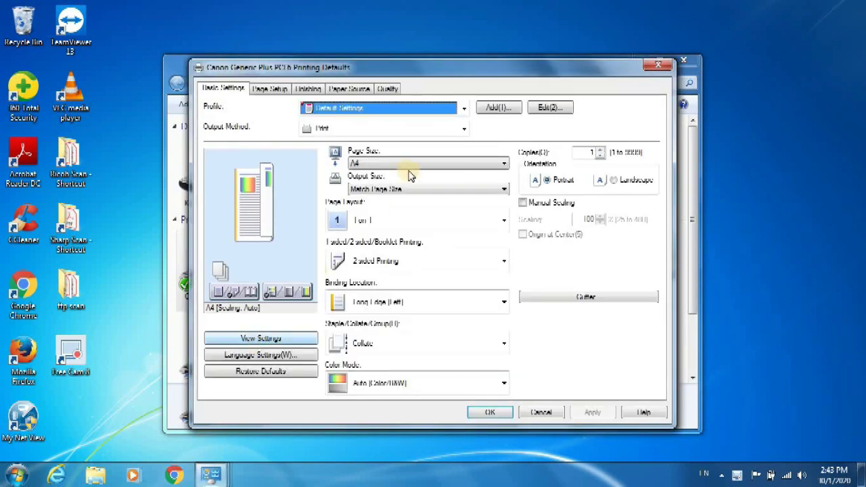
- Set the printing defaults to A4 page size and Black and White color mode, and save them
click(418, 165)
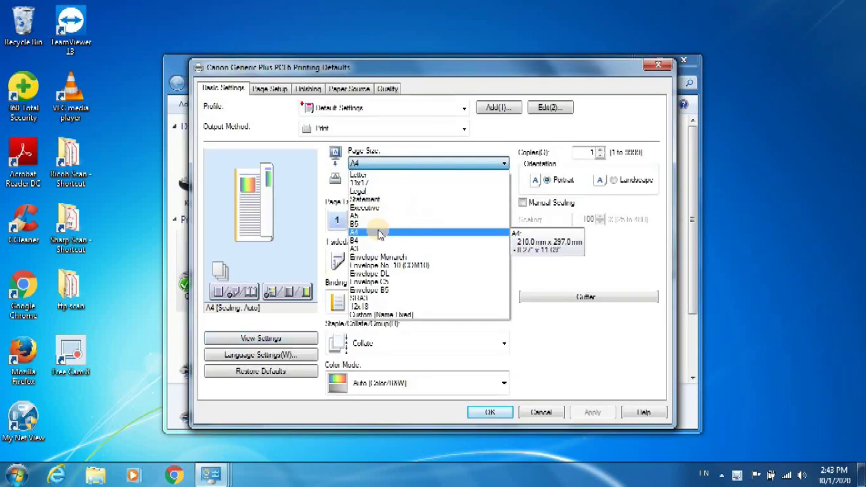
click(379, 233)
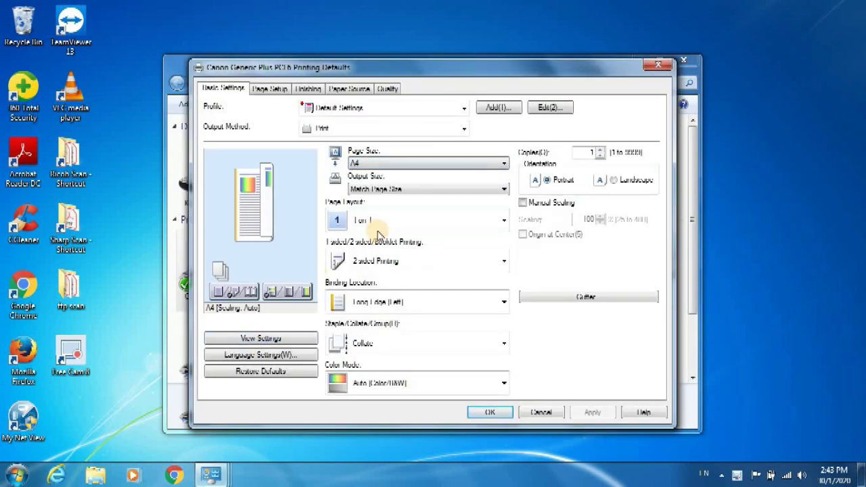
click(424, 382)
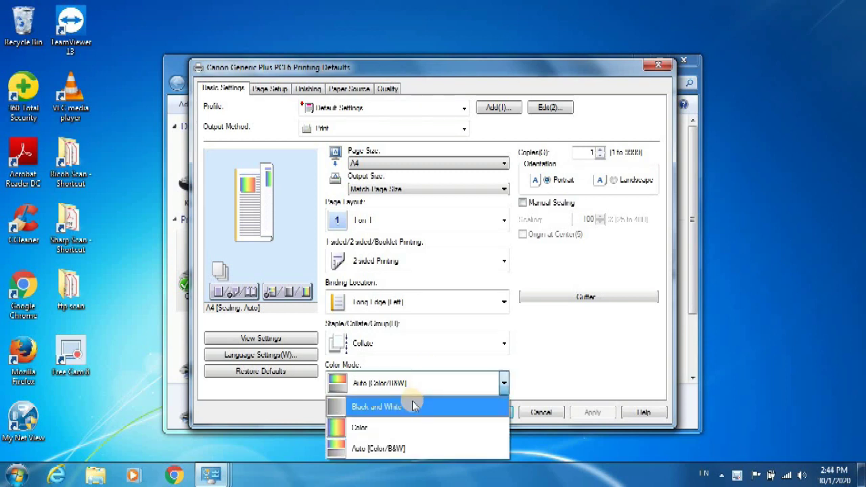
click(413, 406)
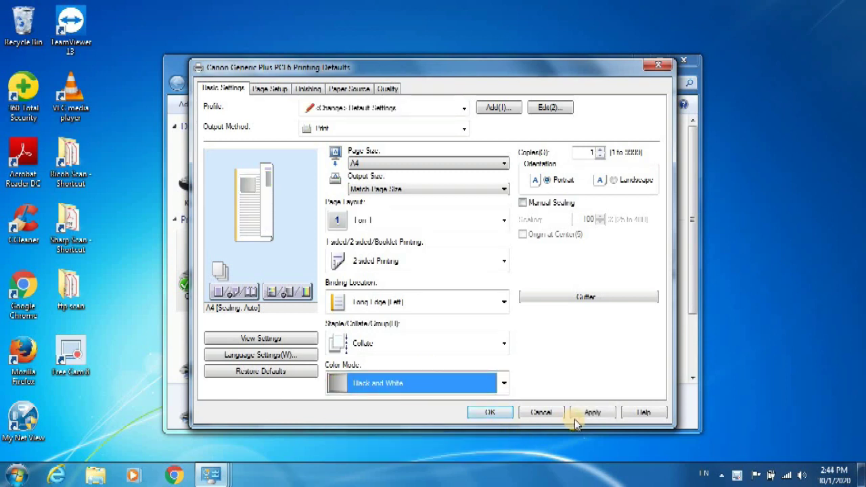
click(579, 417)
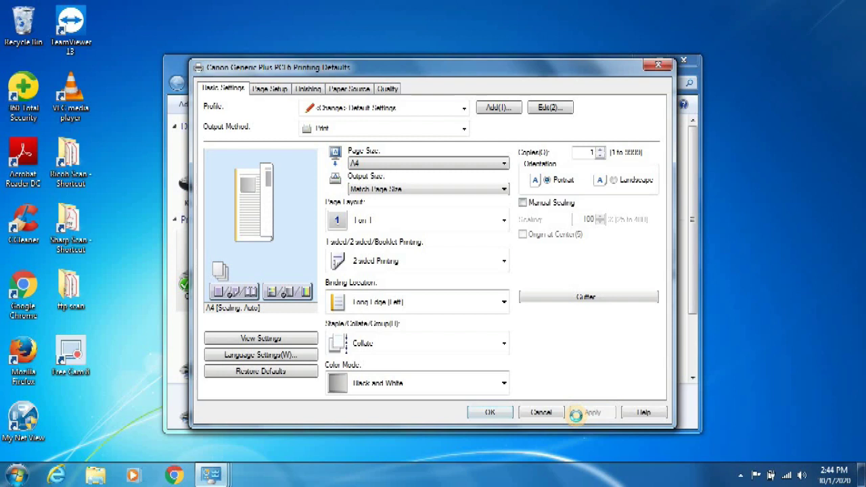
click(506, 414)
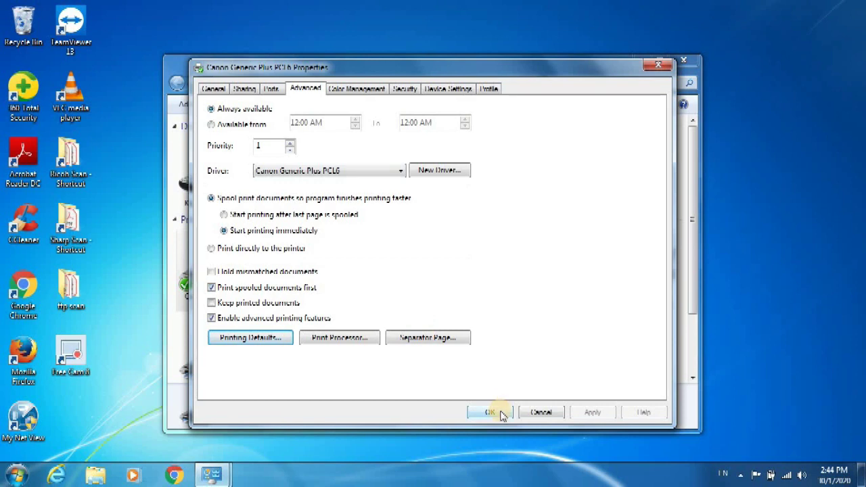
- Set the printer's printing preferences to Black and White color mode and A4 page size, save them, and close the printer properties
click(214, 91)
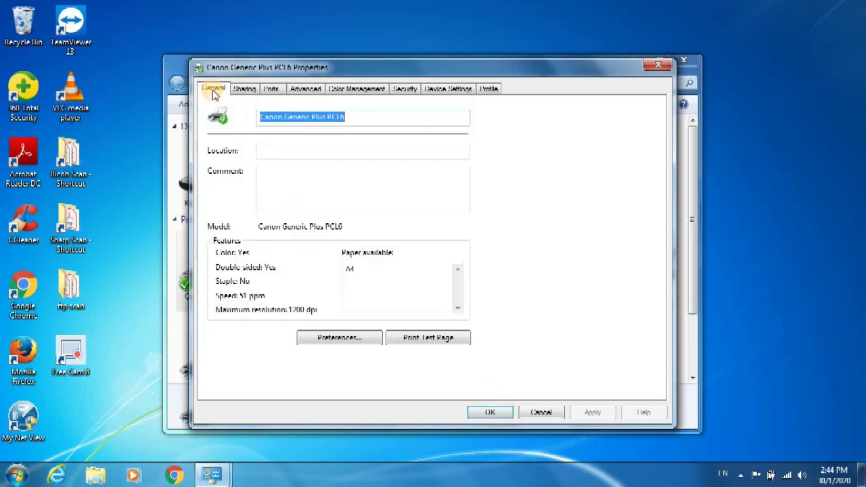
click(314, 339)
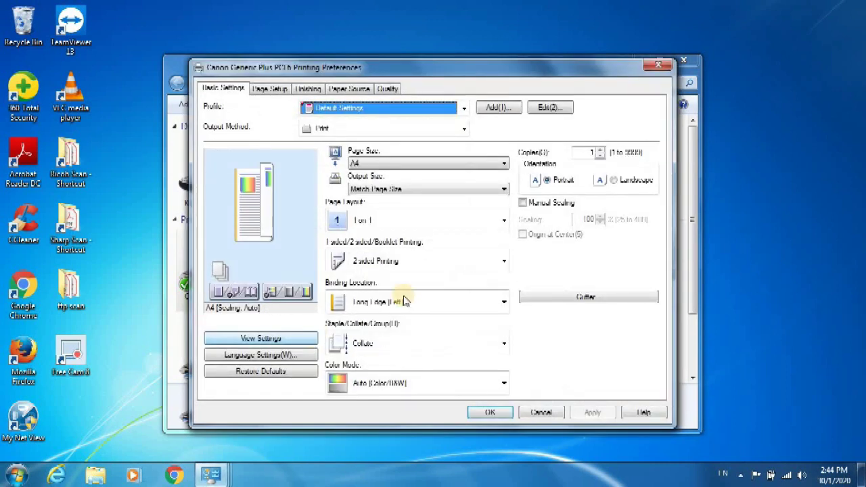
click(415, 384)
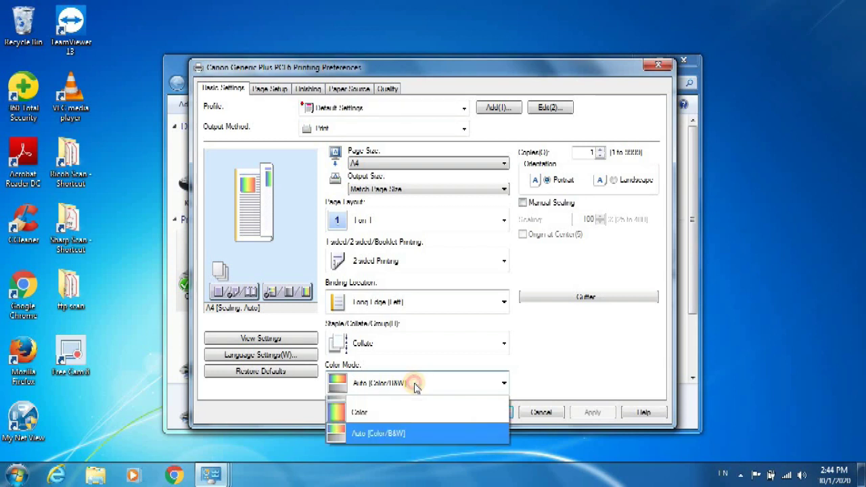
click(408, 409)
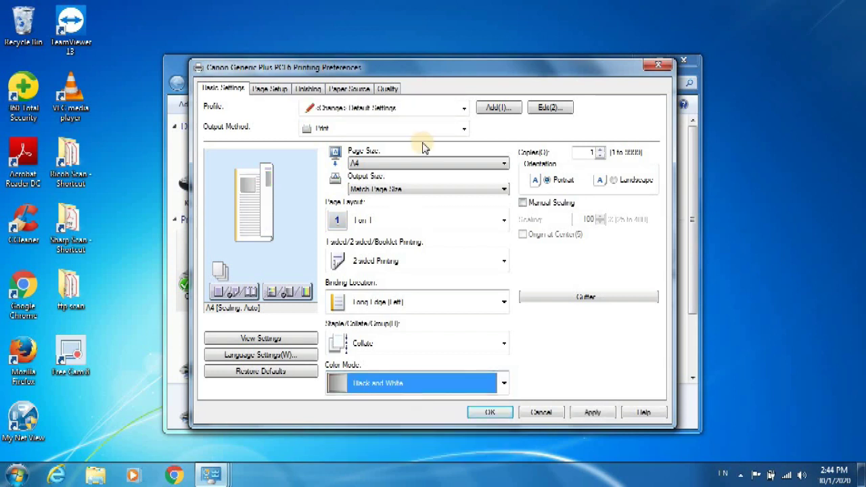
click(418, 163)
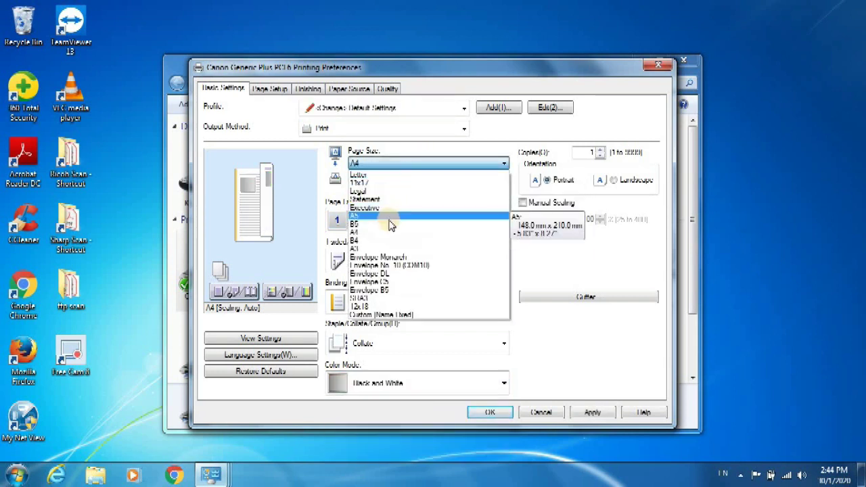
click(388, 234)
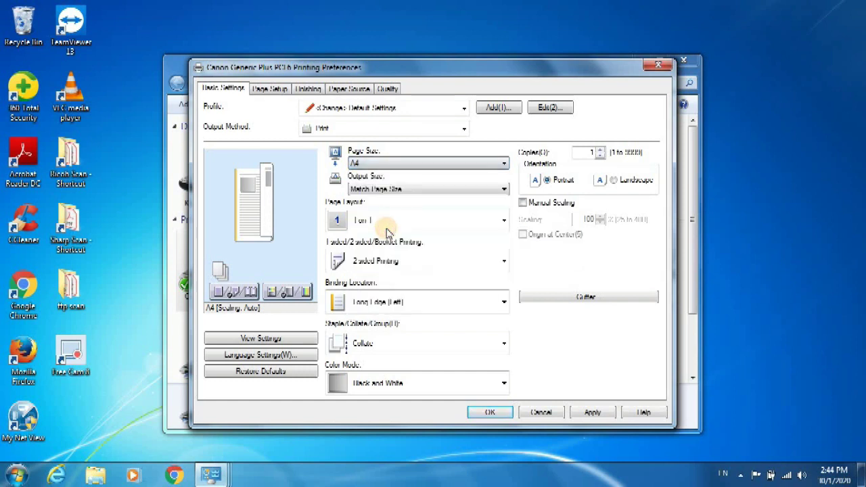
click(588, 414)
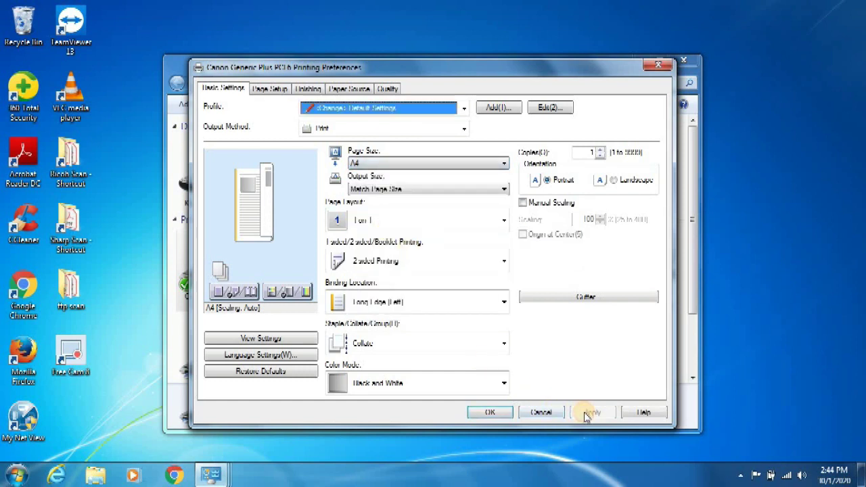
click(499, 415)
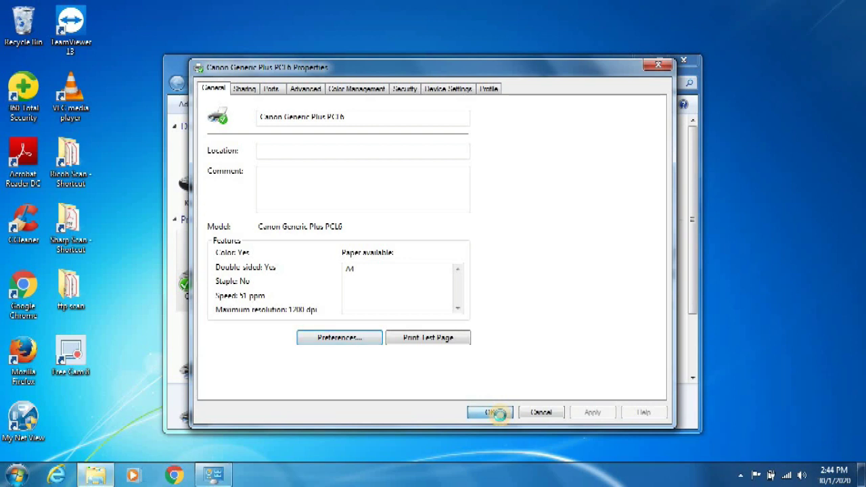
click(497, 413)
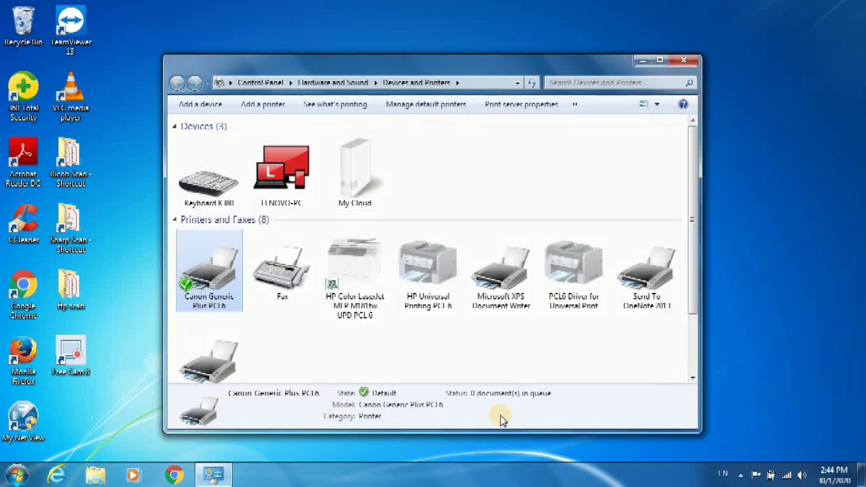
- Reopen the Canon Generic Plus PCL6 printing preferences to check the saved settings, and close them
right_click(232, 315)
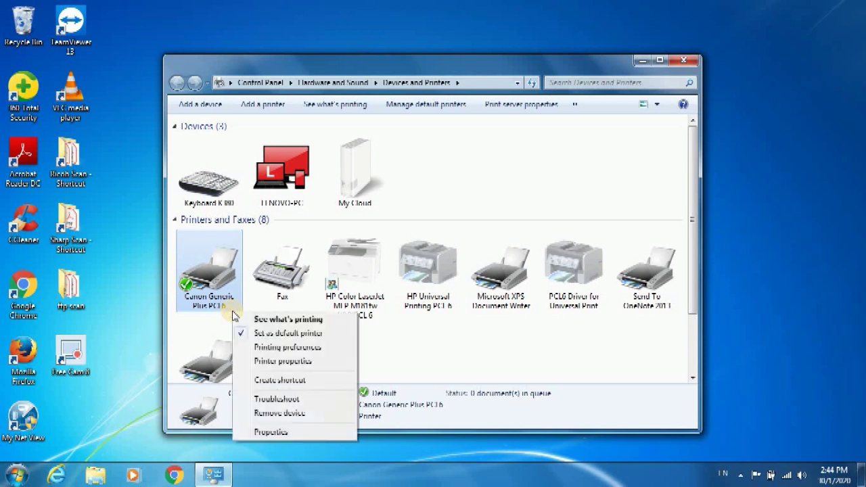
click(271, 350)
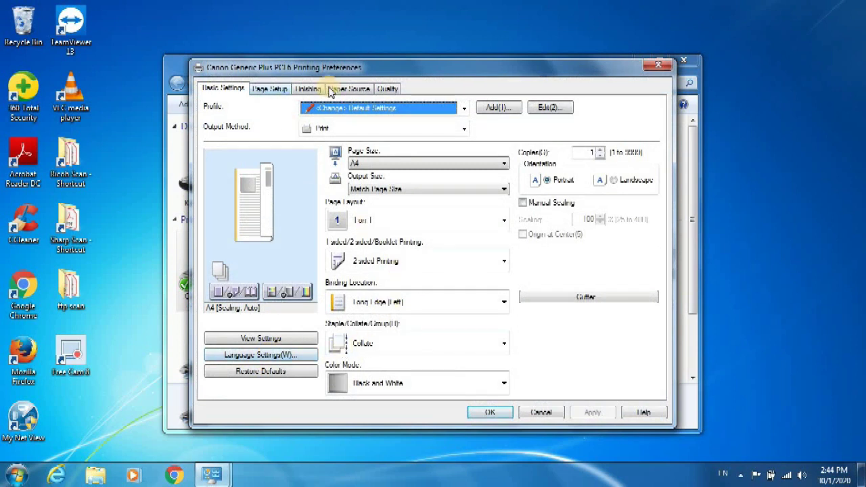
click(658, 64)
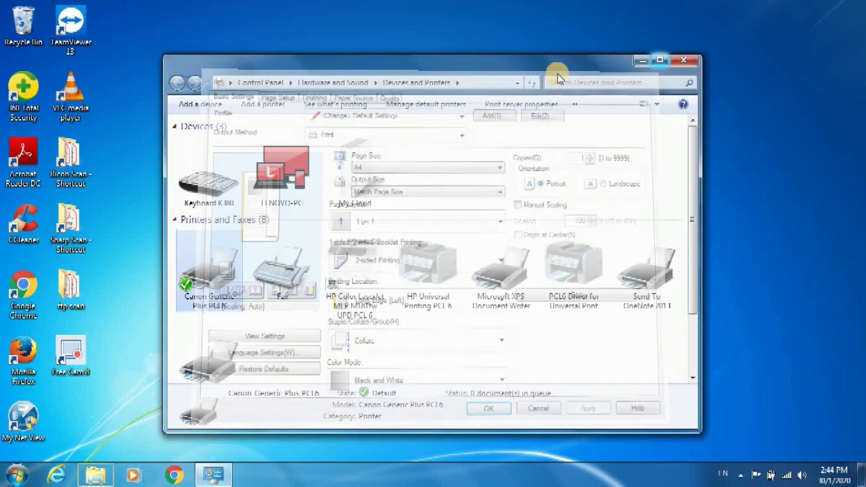
- Print a test page from the Canon Generic Plus PCL6 printer's properties
right_click(219, 241)
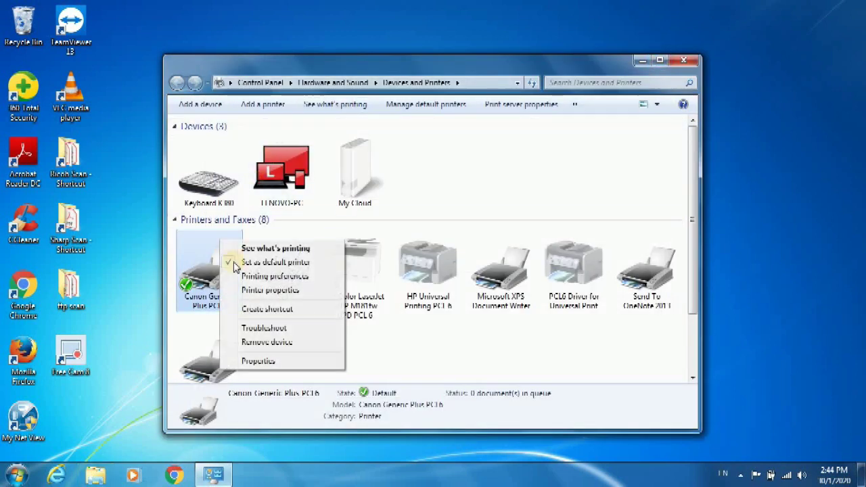
click(245, 290)
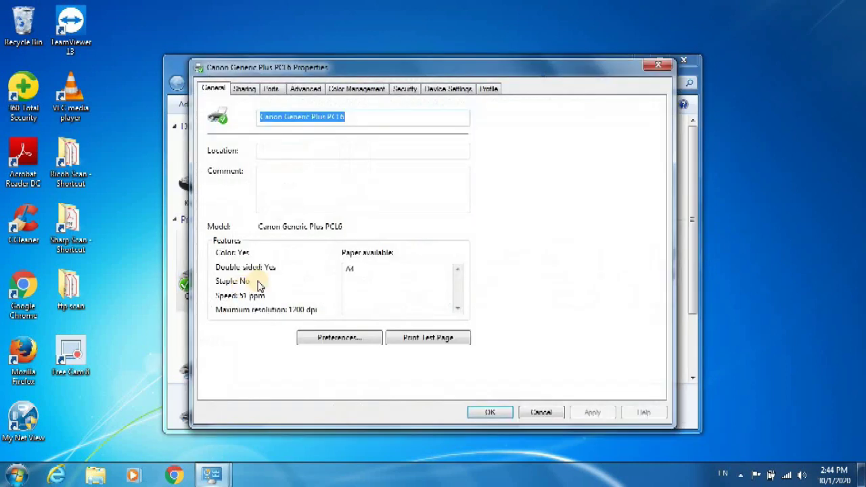
click(404, 345)
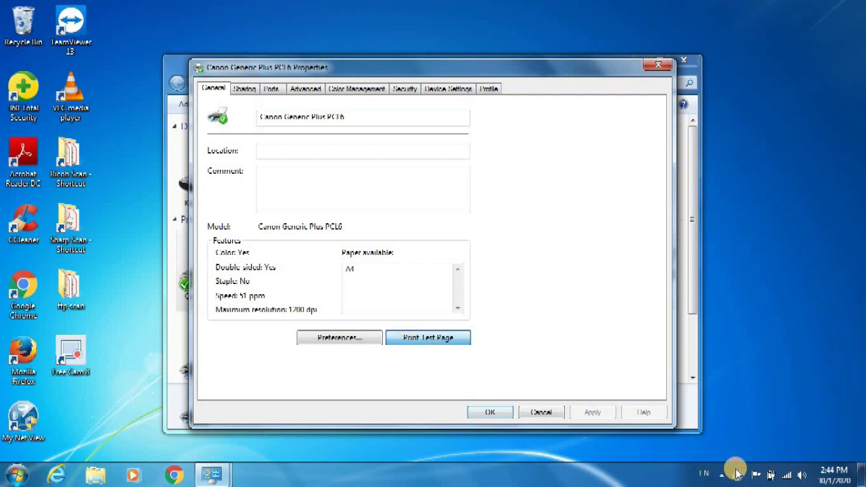
- Check the test page job in the print queue, and close all open printer windows
mouse_move(738, 474)
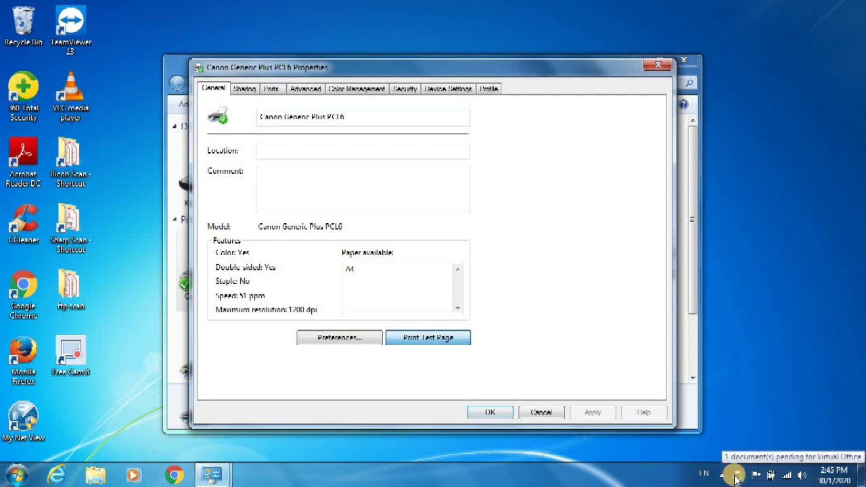
double_click(736, 477)
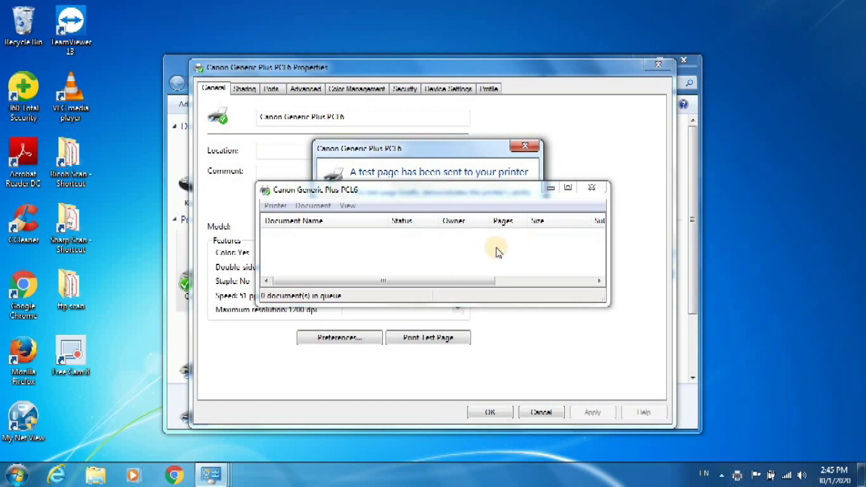
click(590, 189)
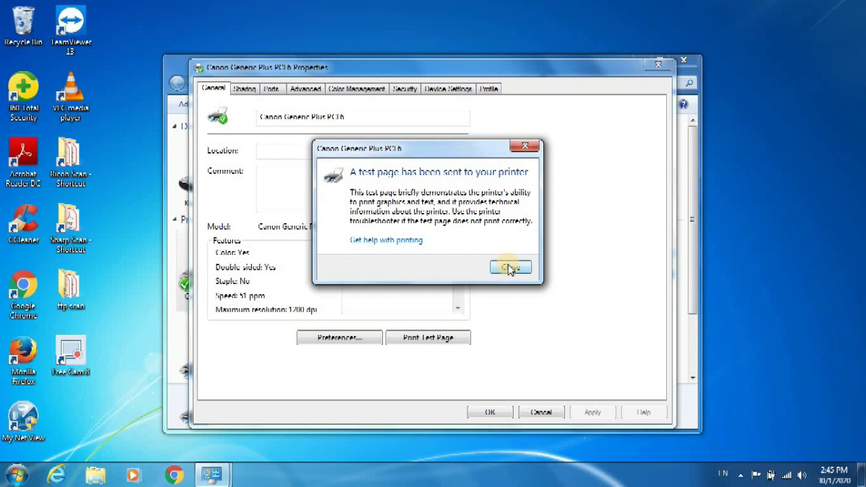
click(510, 268)
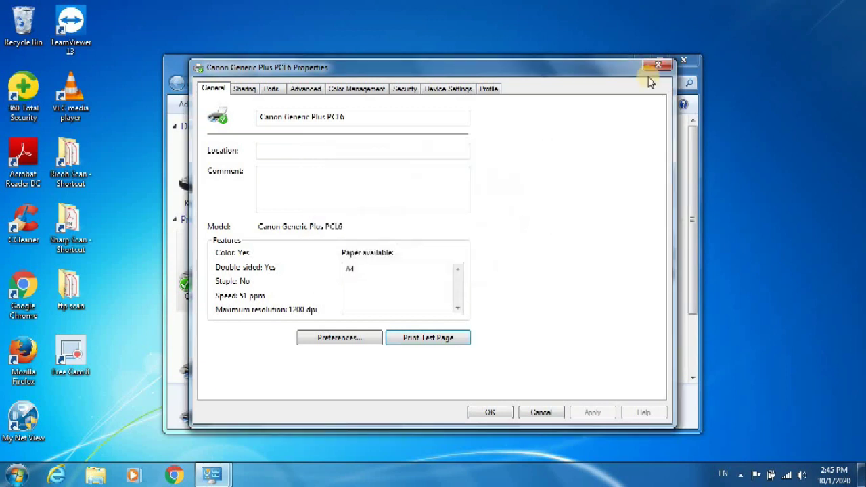
click(658, 65)
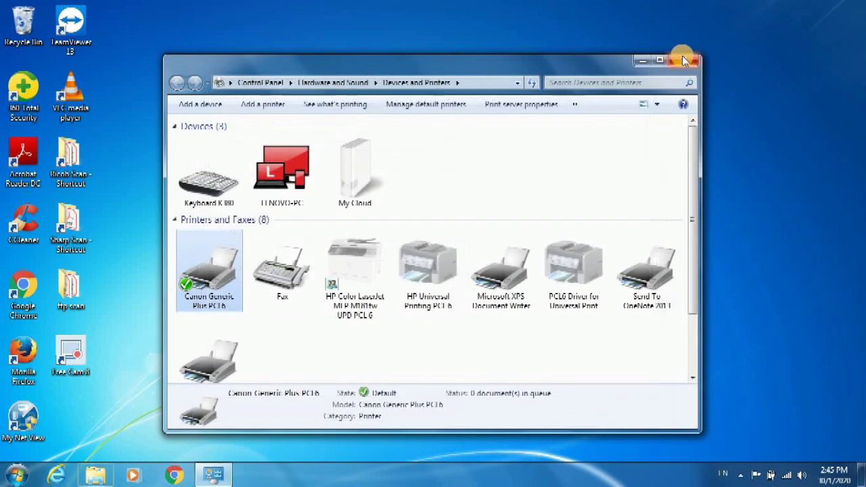
click(683, 59)
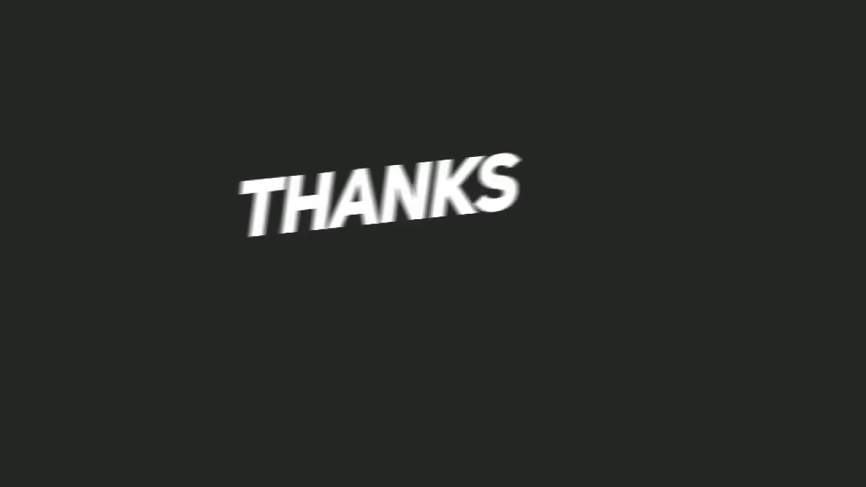